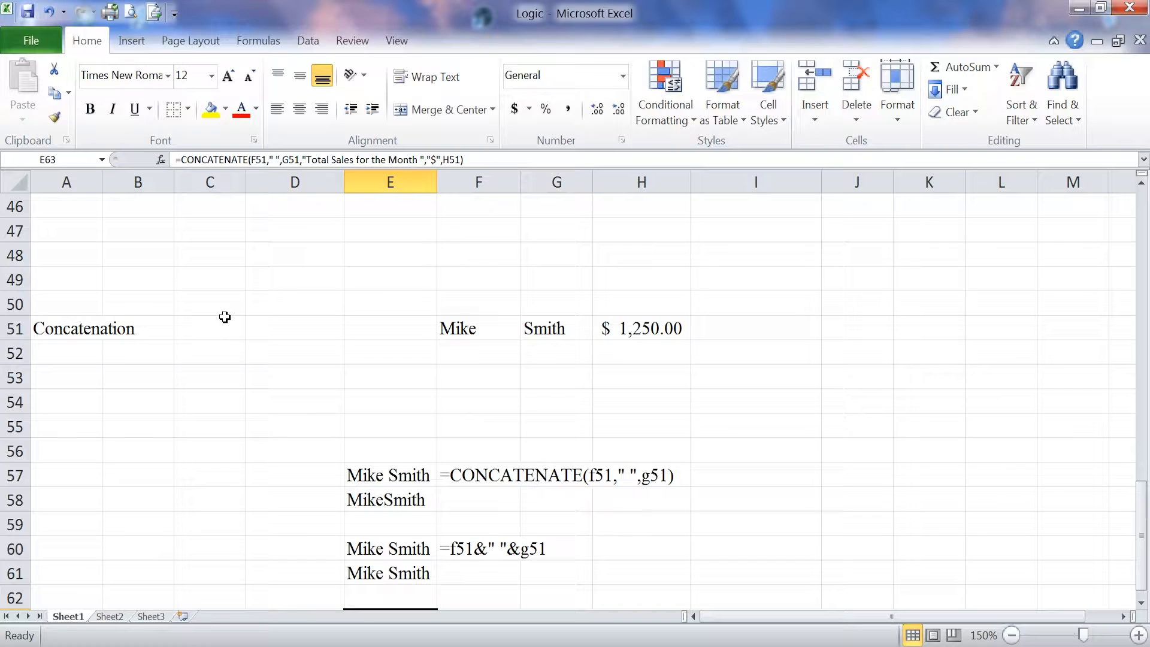
Step: Check the CONCATENATE formula in F57, then widen column E to fit the joined names
click(477, 478)
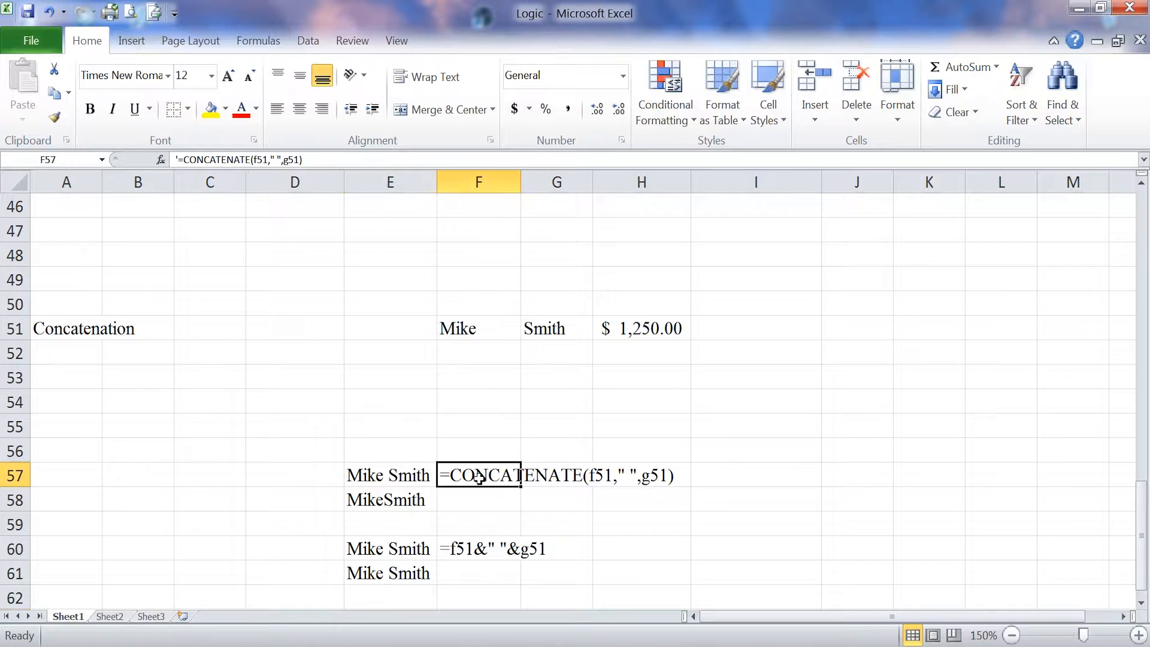
click(477, 427)
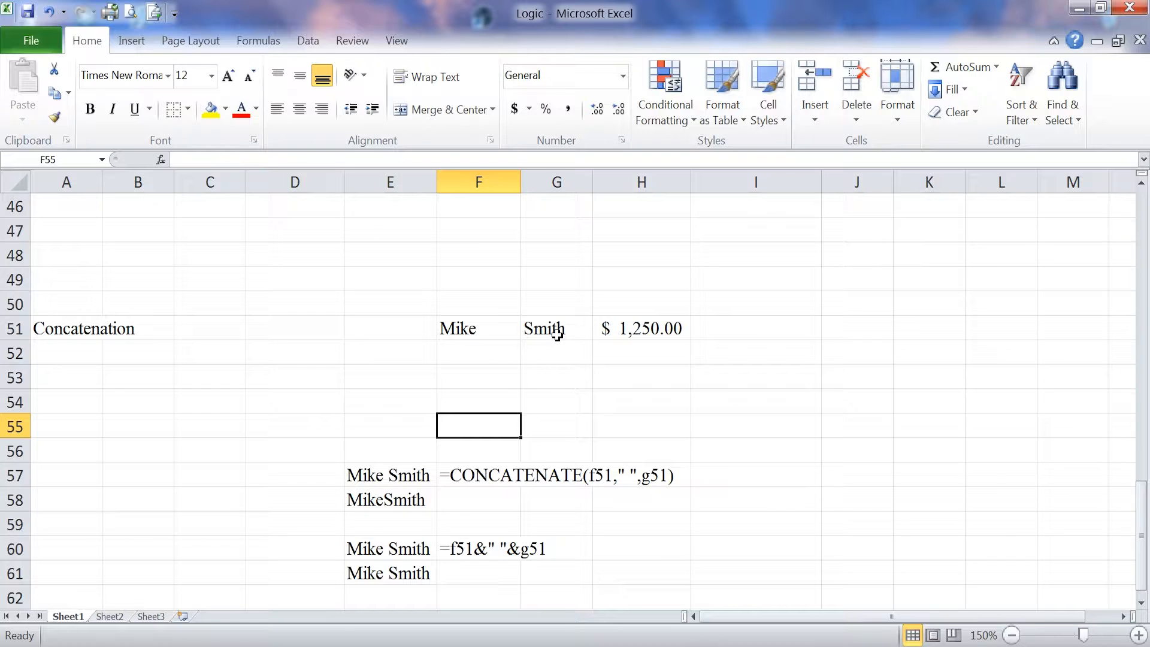
click(397, 478)
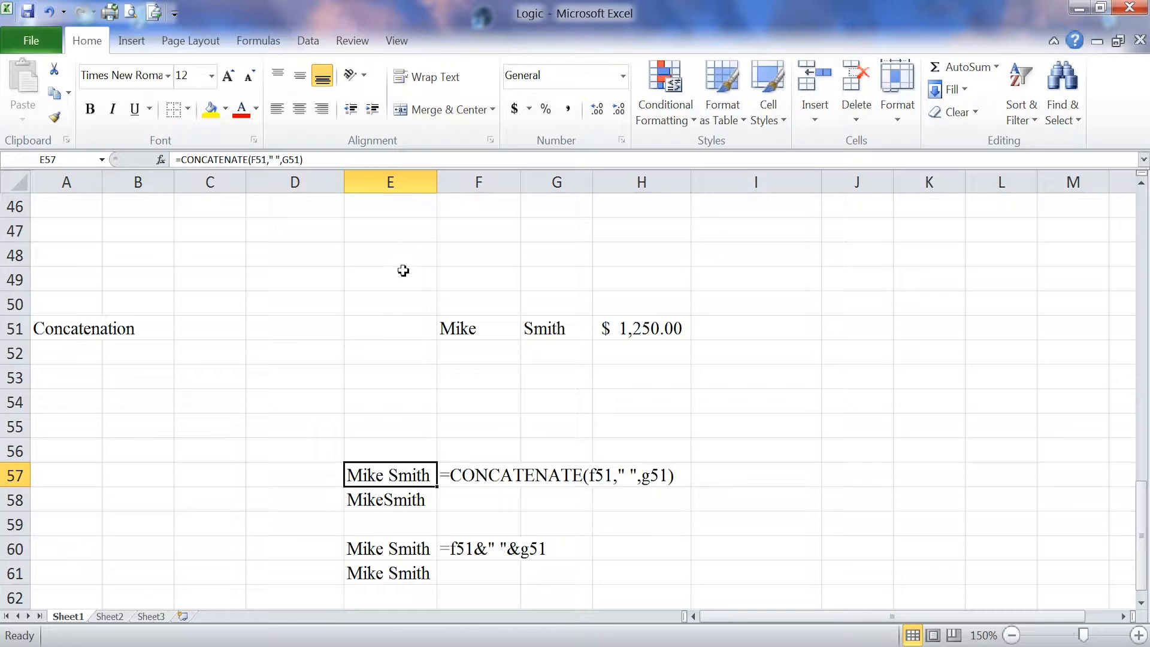
drag(438, 183, 679, 183)
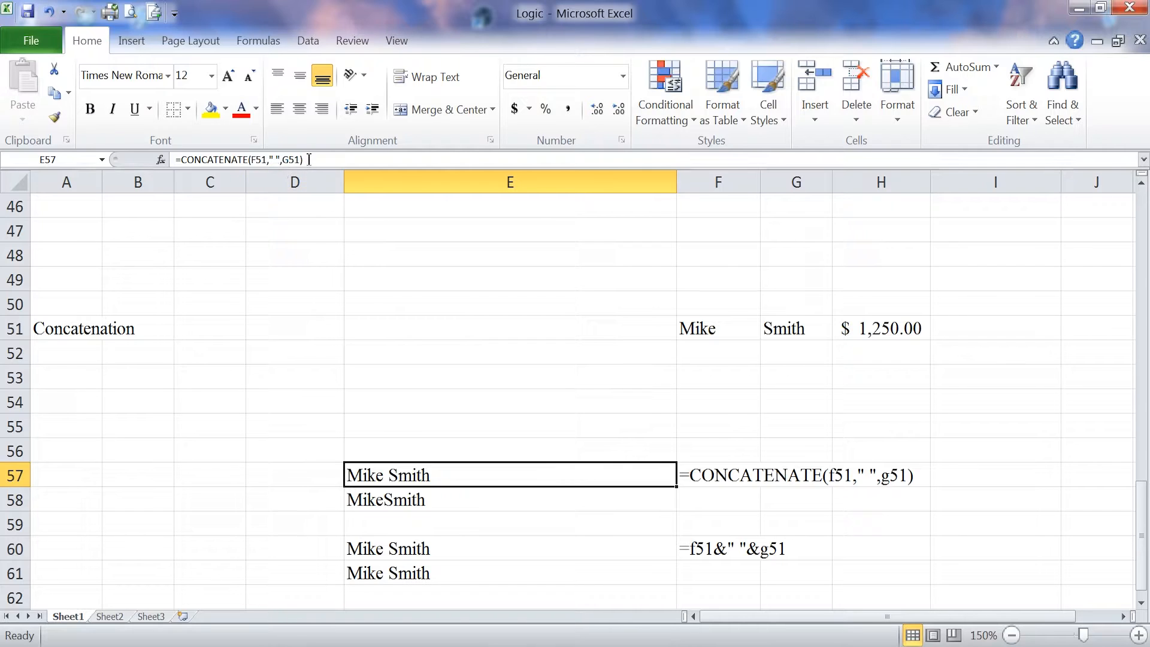
Step: Review the formulas behind E57 and E58 and the ampersand formula text in F60
click(309, 160)
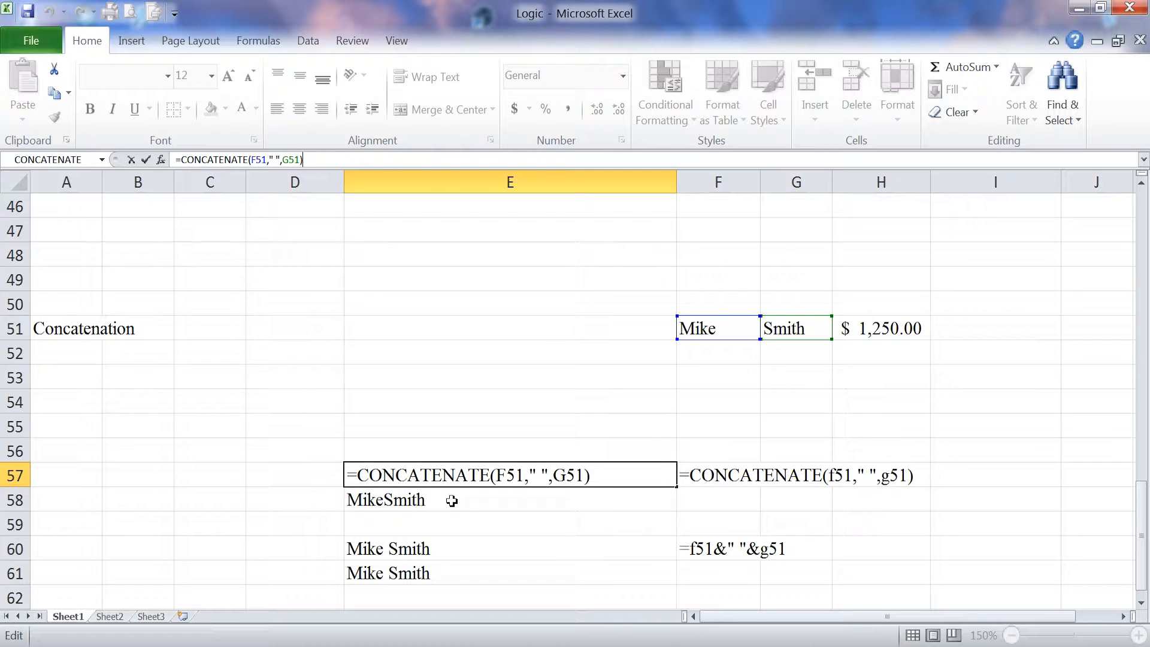
key(Return)
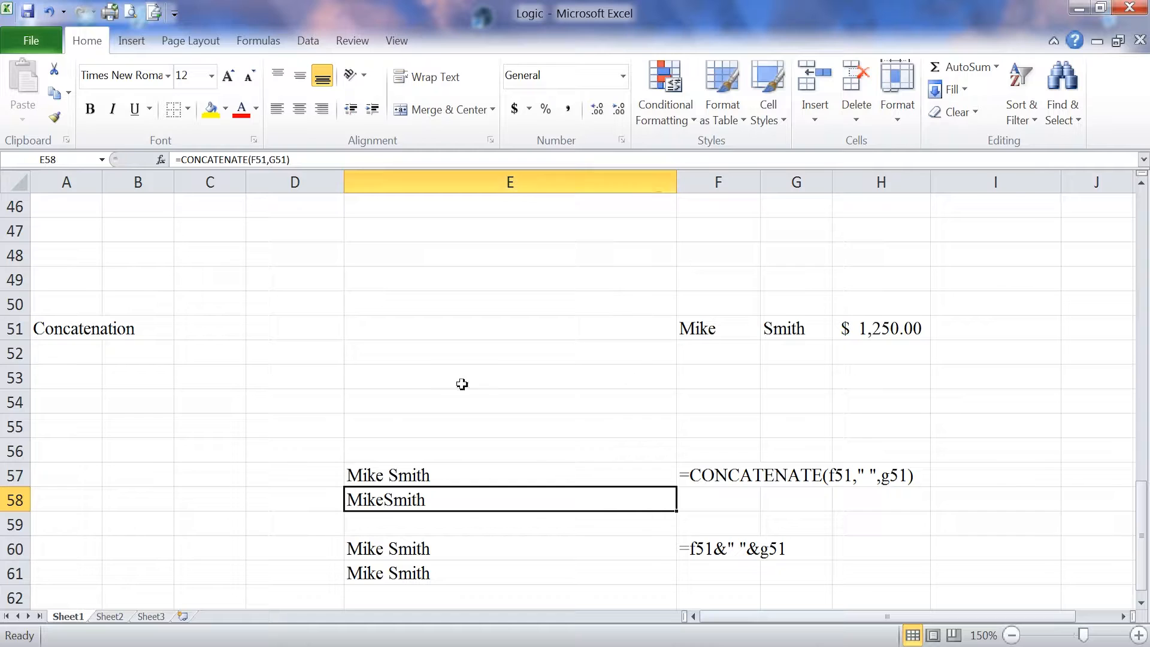
click(327, 161)
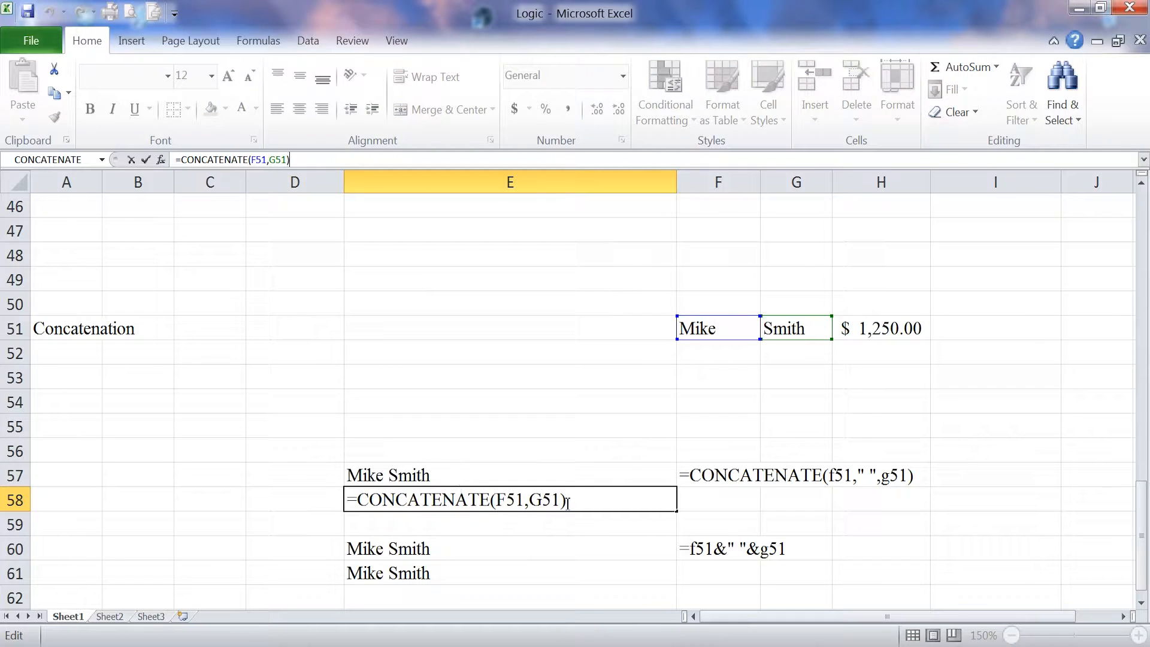
click(521, 399)
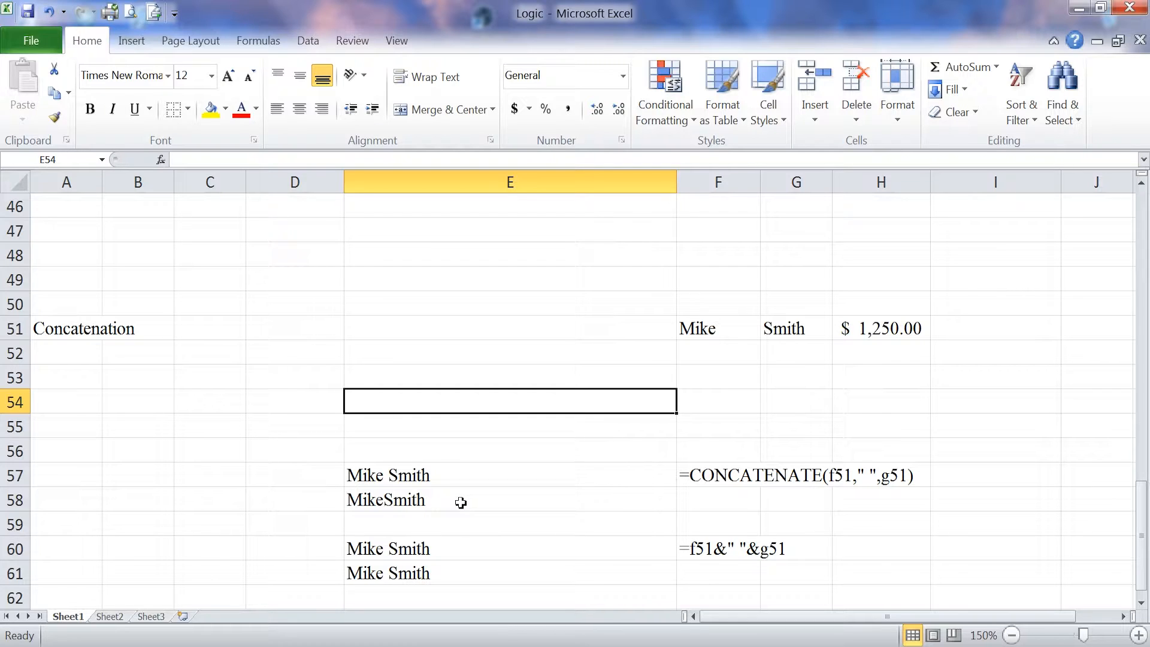
click(400, 476)
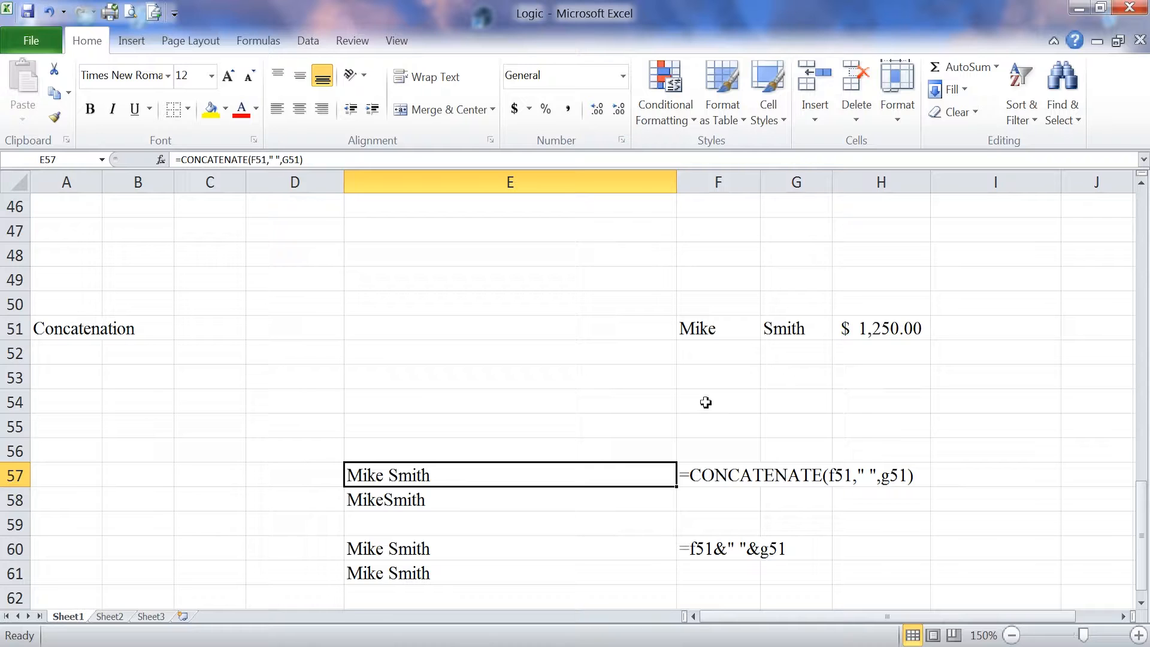
click(715, 549)
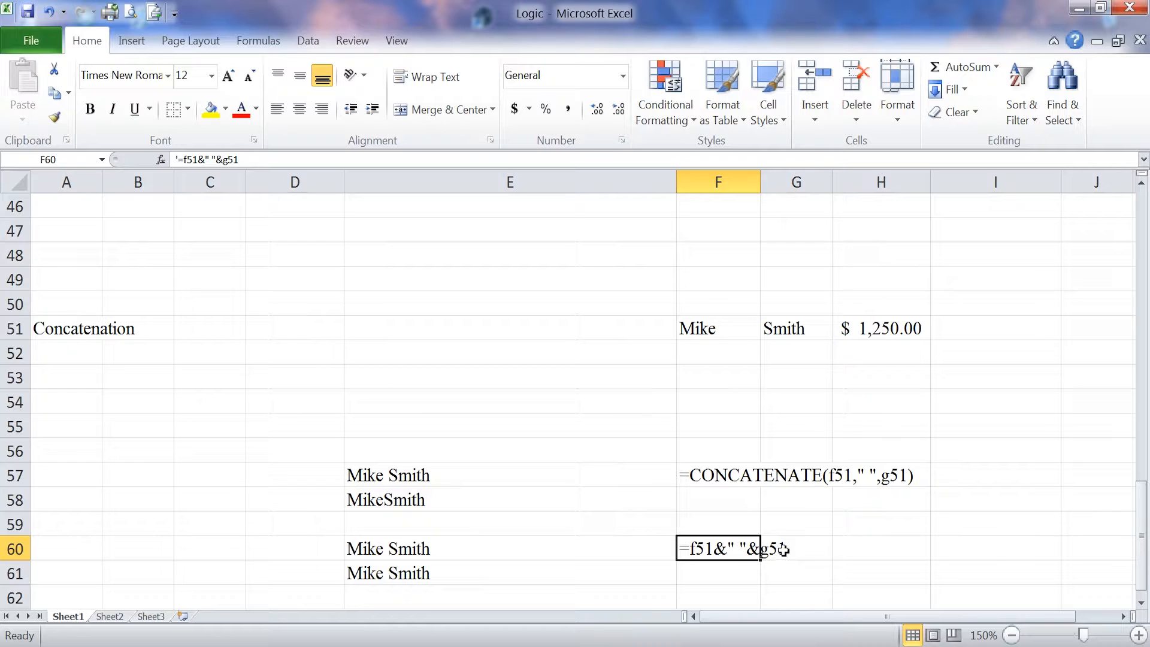
Step: Try replacing G51 in E60's ampersand formula with E55, then cancel to keep the original
click(403, 552)
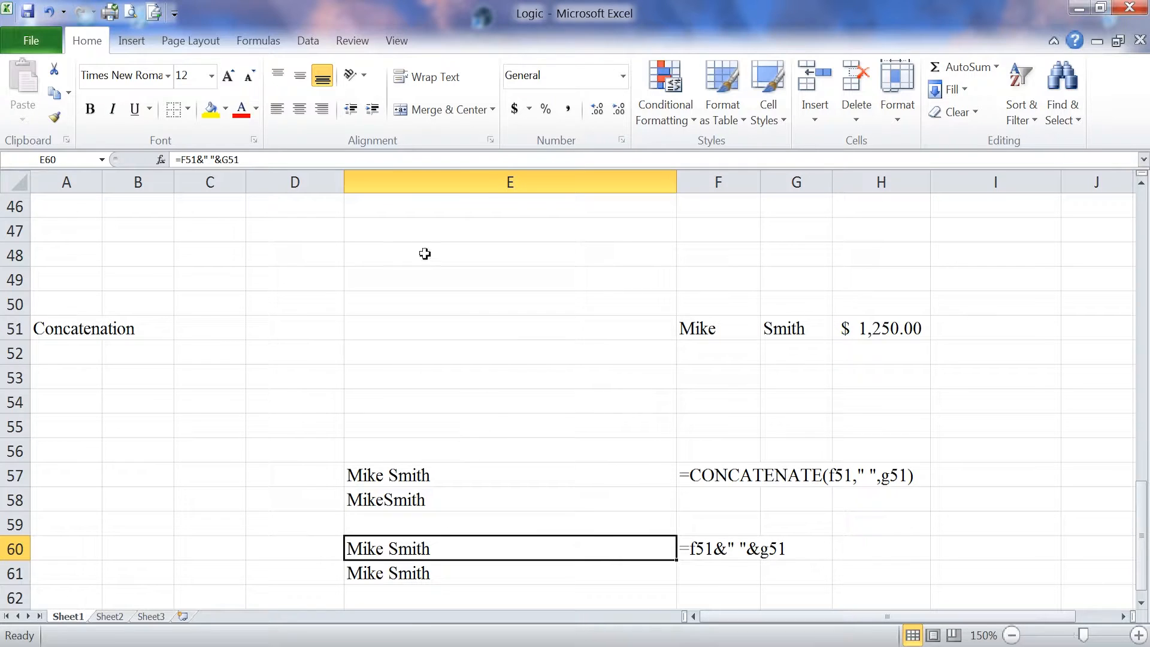
double_click(382, 161)
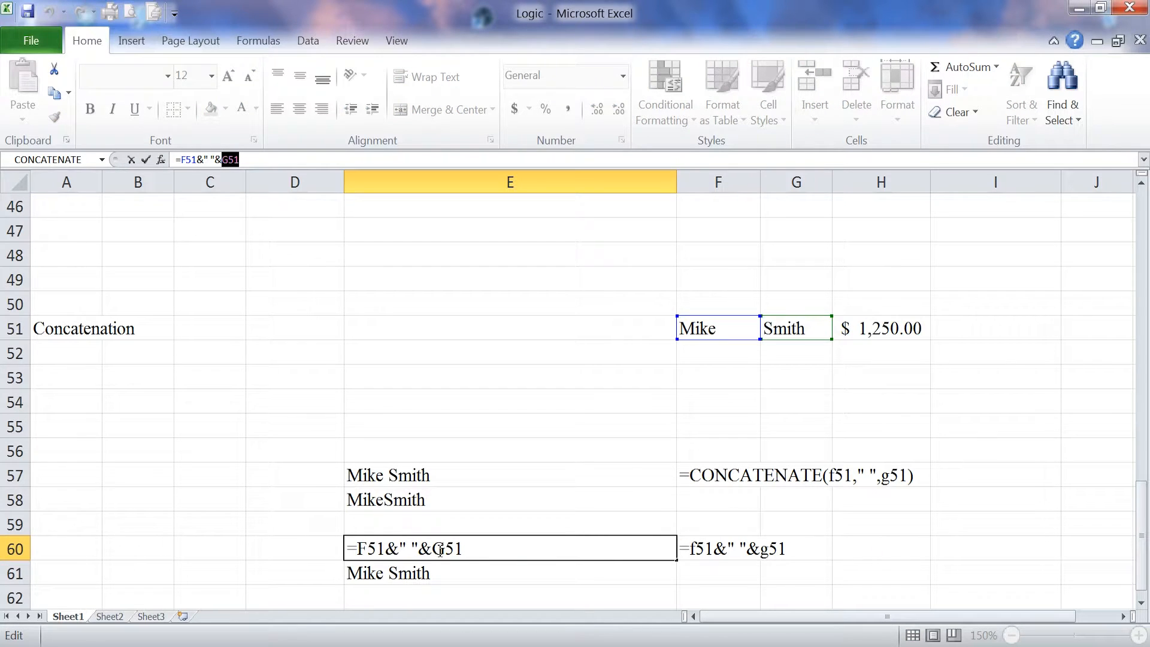
click(501, 429)
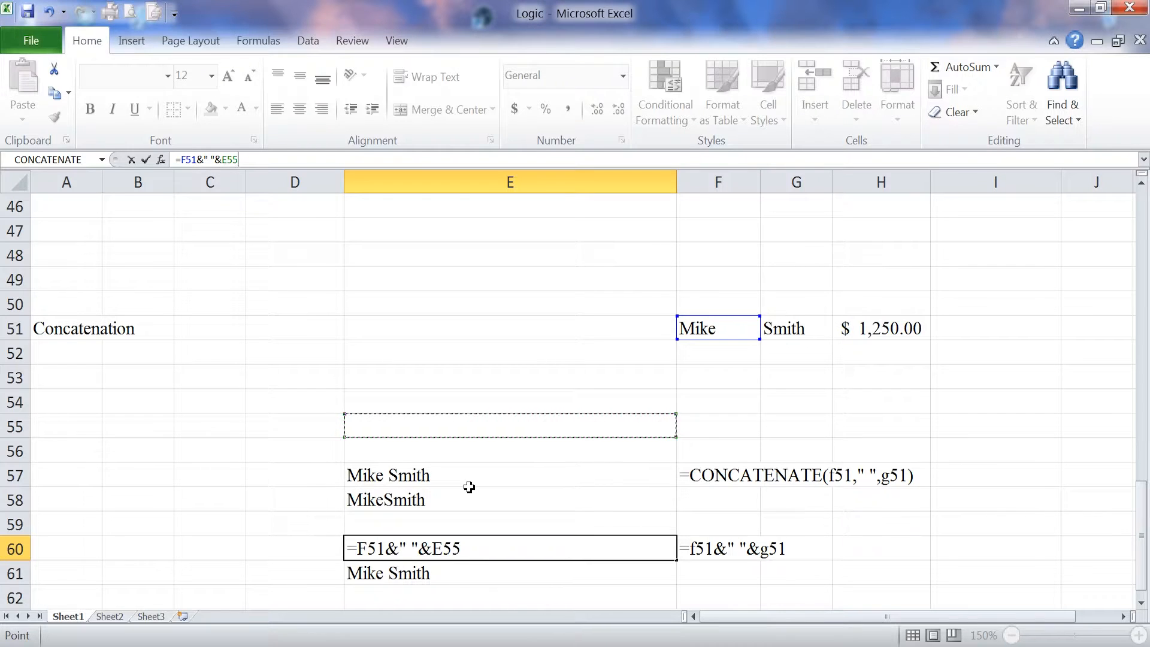
key(Escape)
Step: Remove the " " argument from E61's CONCATENATE formula so it shows MikeSmith
click(415, 574)
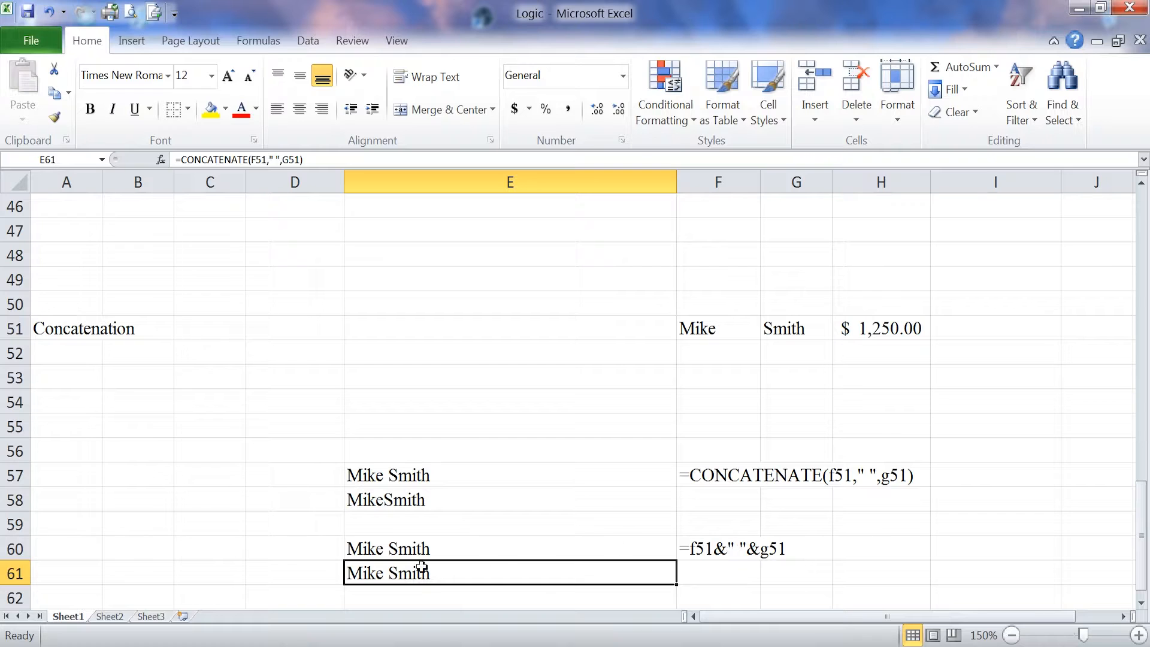
click(283, 157)
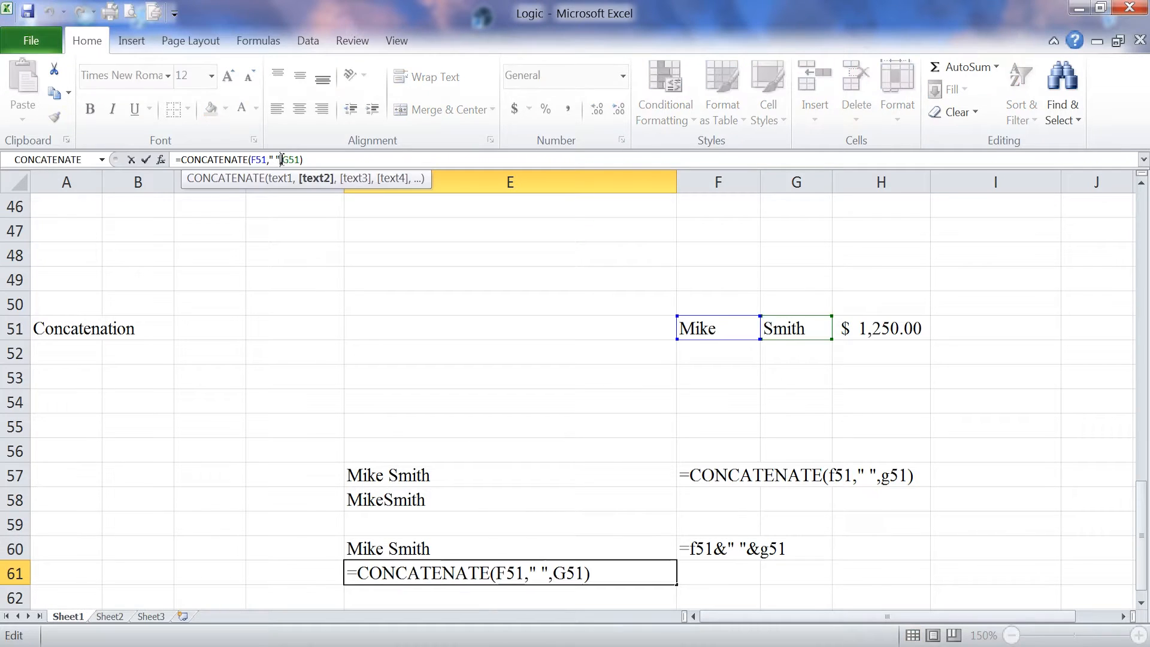
key(BackSpace)
key(BackSpace)
key(BackSpace)
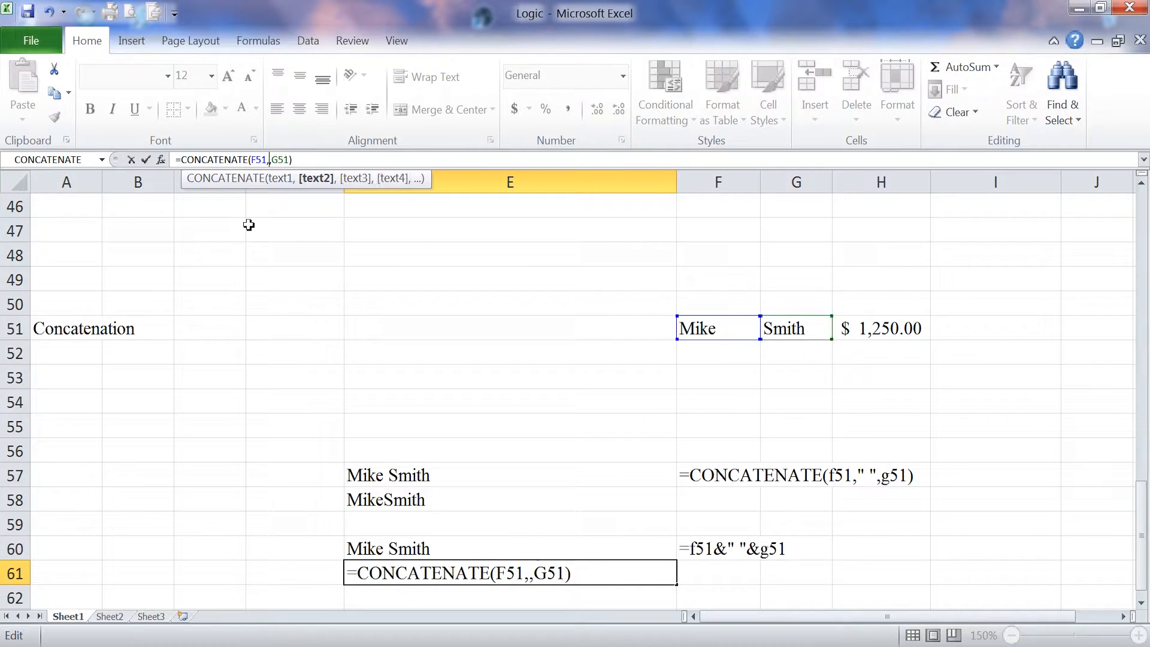
key(Return)
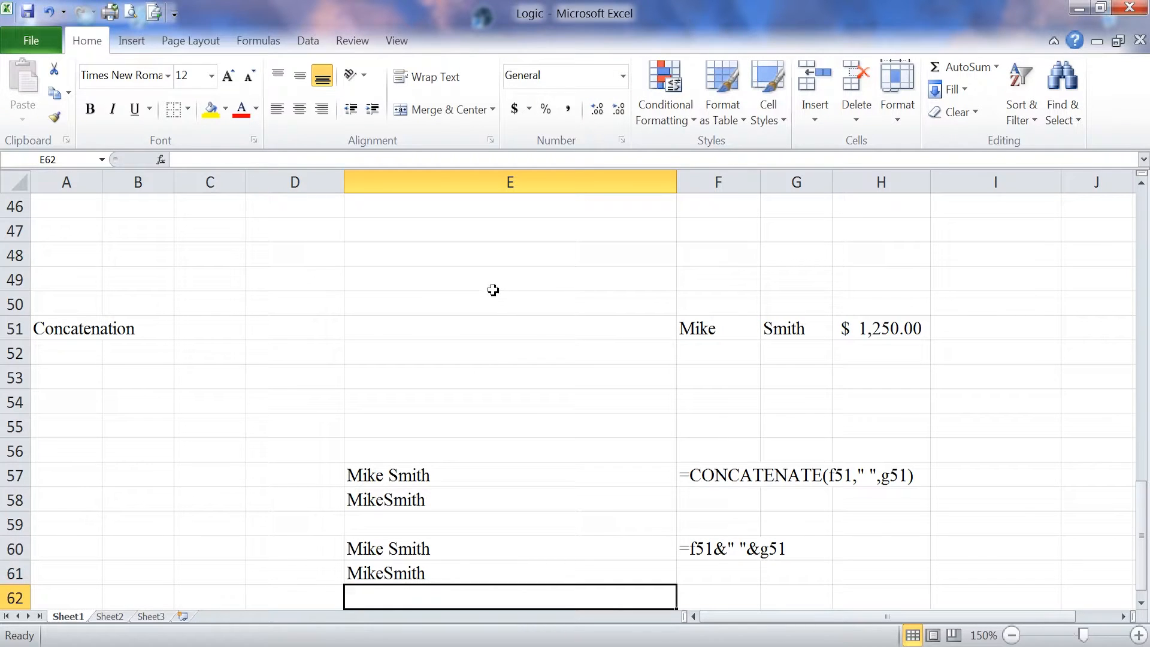
scroll(496, 286, down, 3)
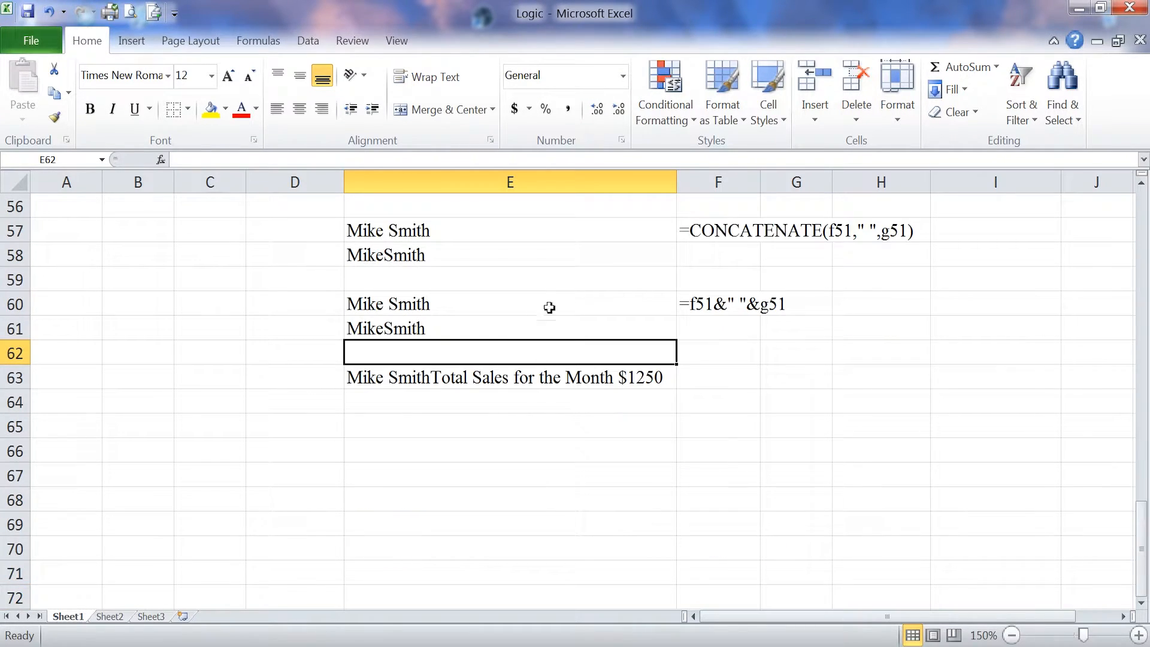
scroll(539, 311, up, 3)
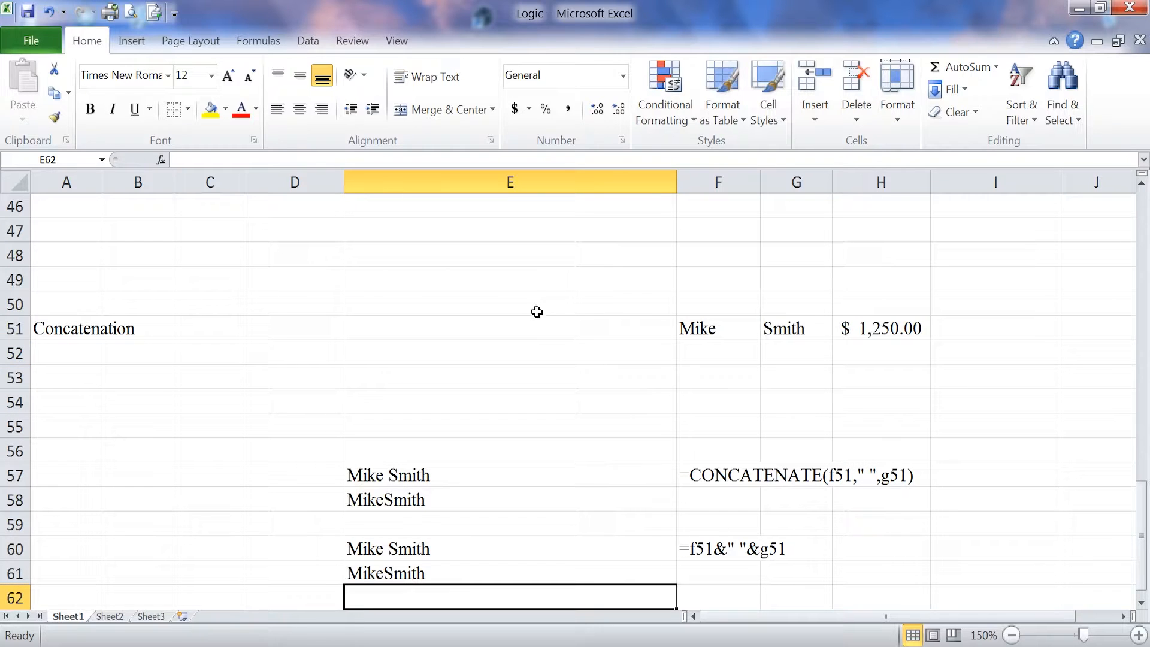
Step: Check E61's CONCATENATE arguments, then clear the cell
click(419, 576)
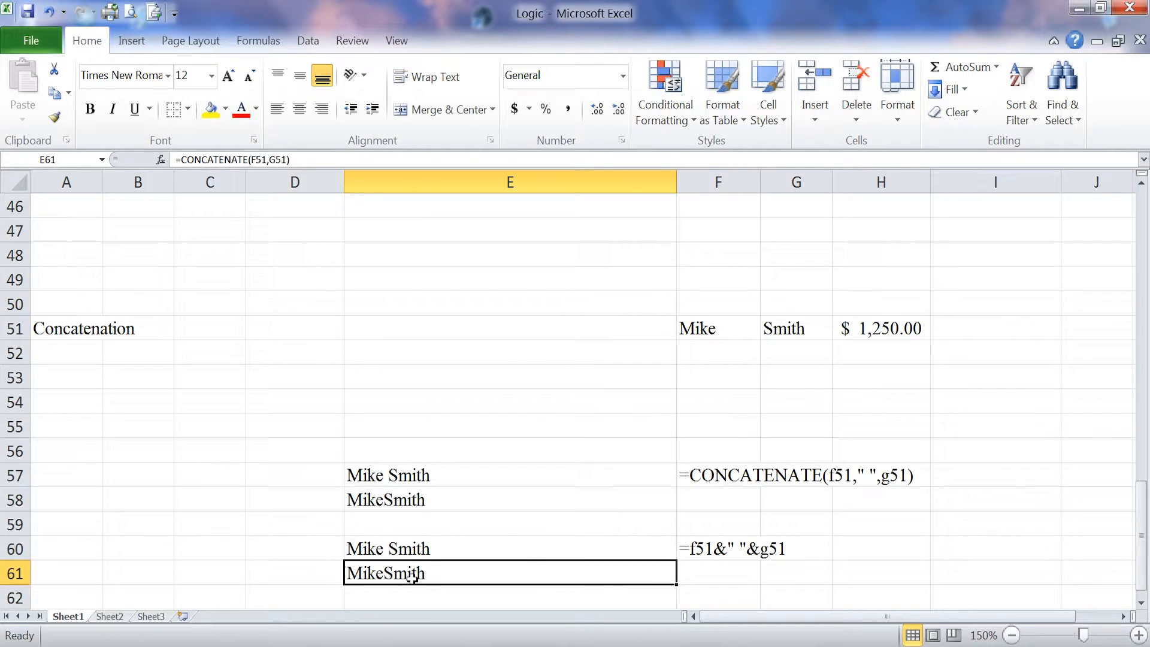
click(162, 160)
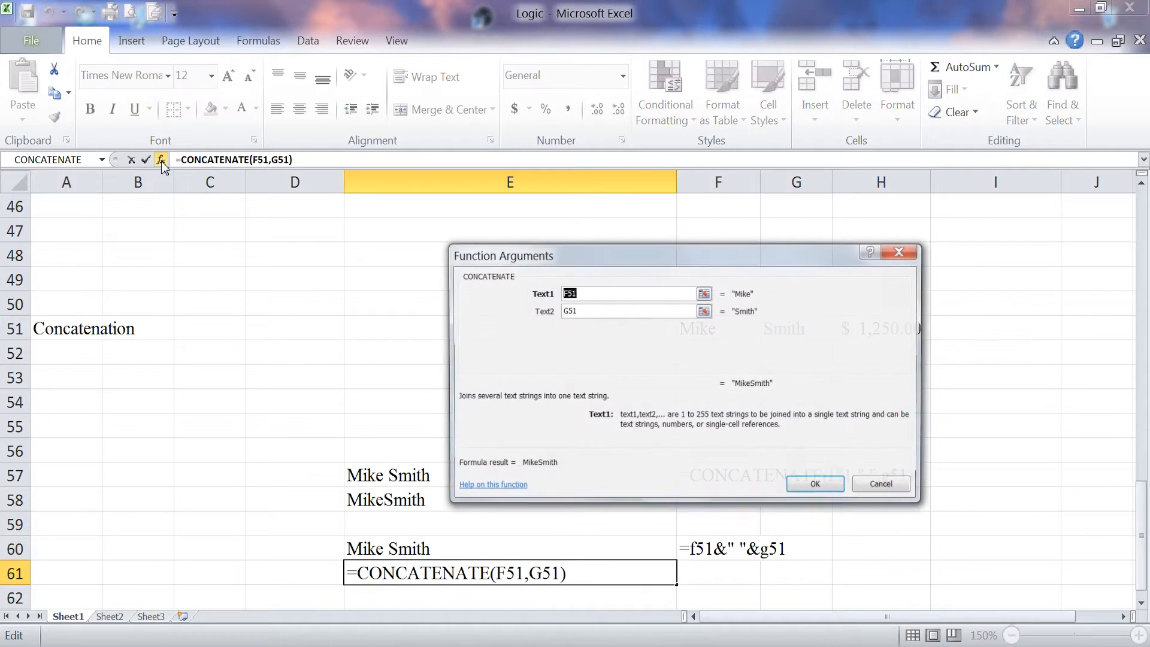
click(884, 486)
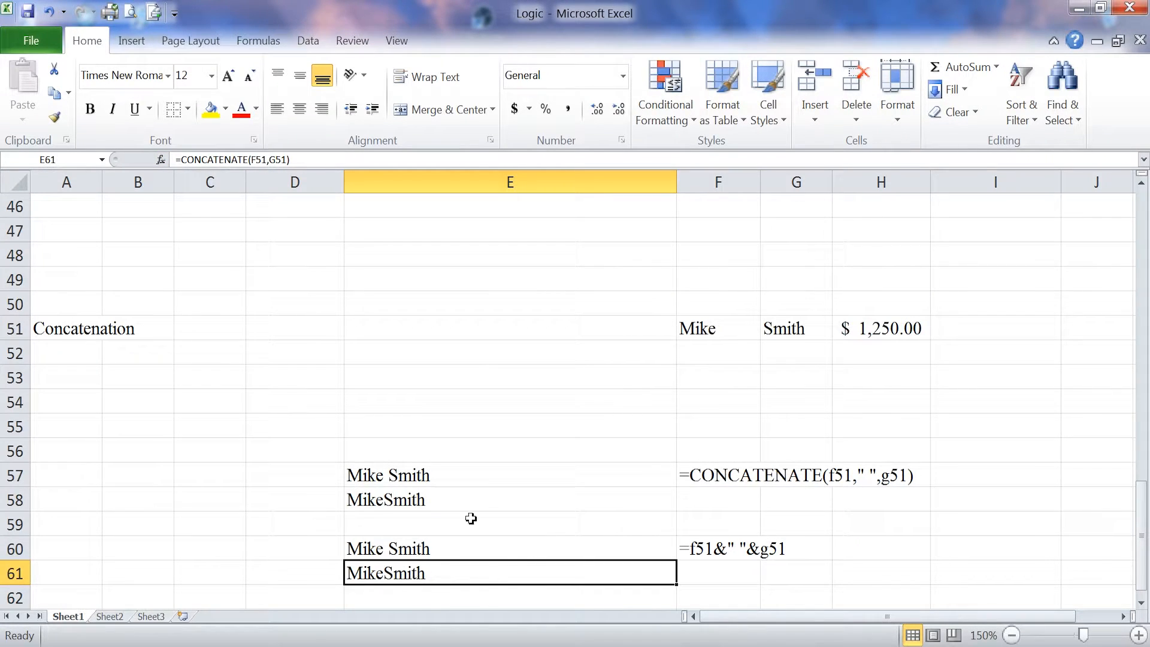
key(Delete)
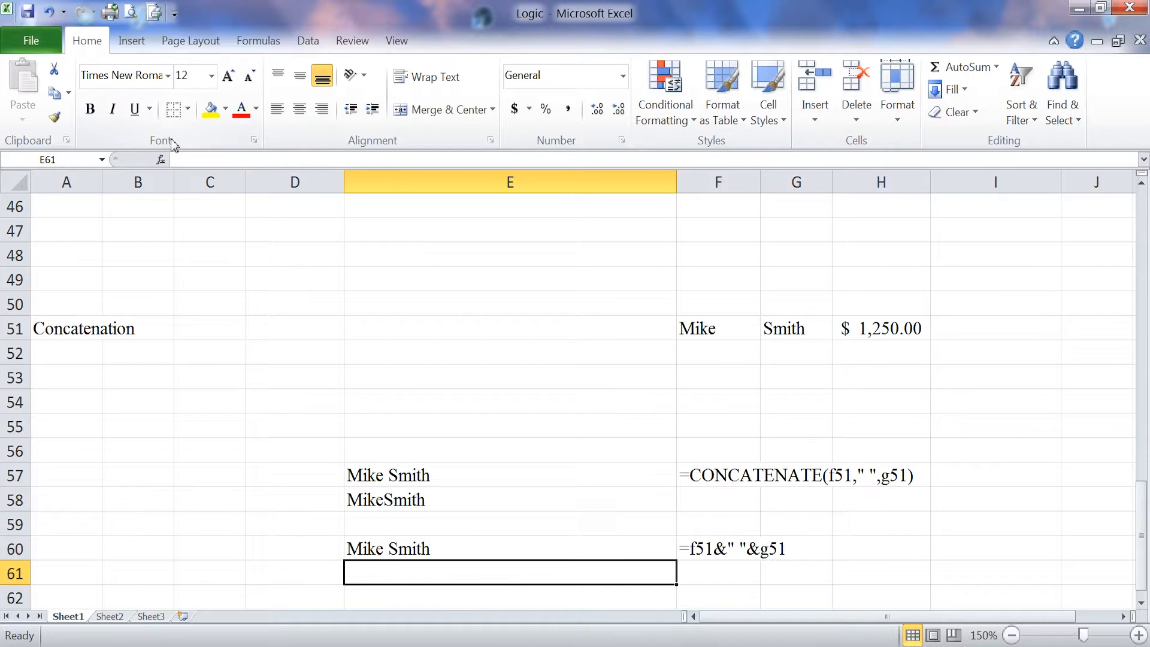
Step: Build =CONCATENATE(F51," ",G51) in E61 with the Function Arguments dialog
click(160, 160)
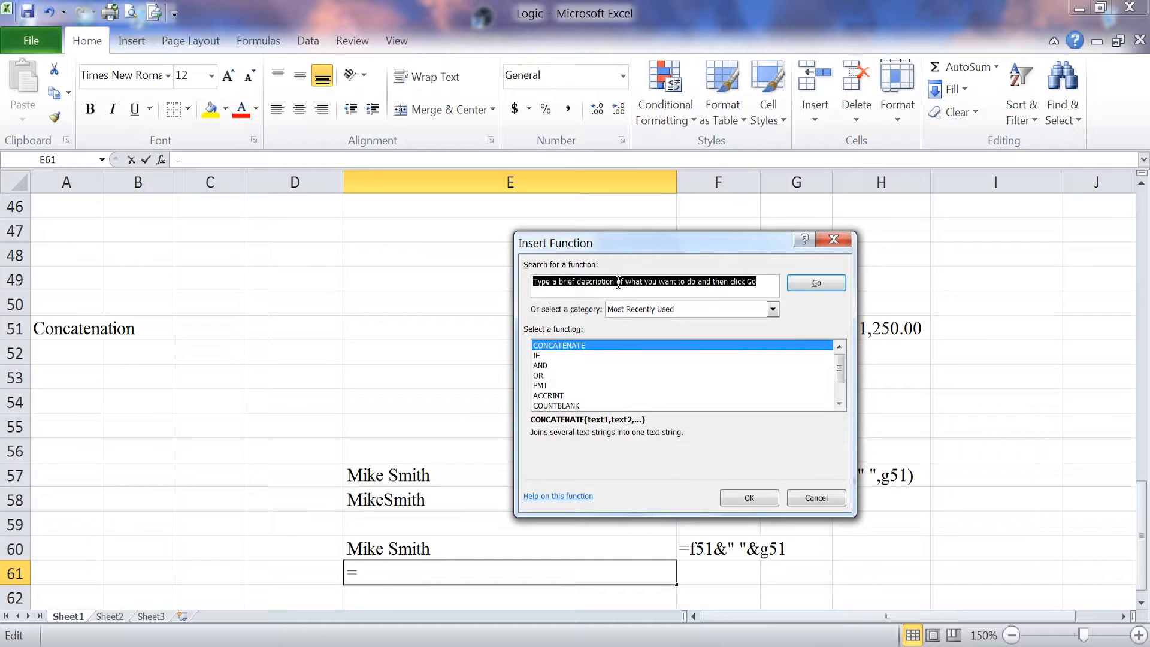
click(769, 505)
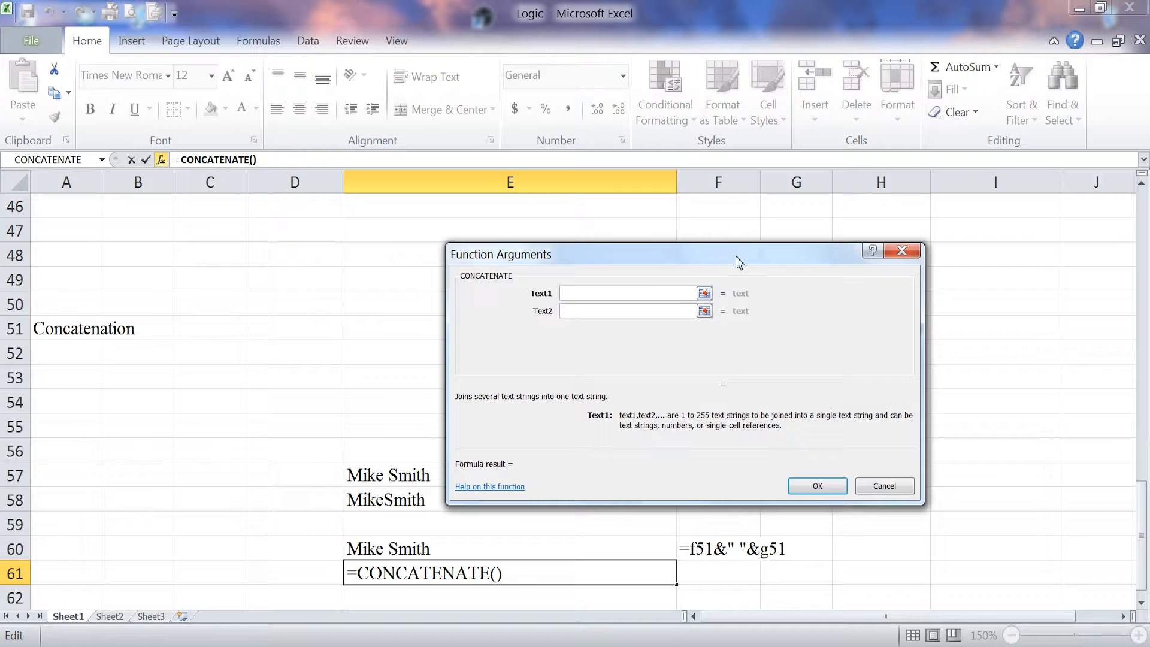
drag(734, 249, 789, 363)
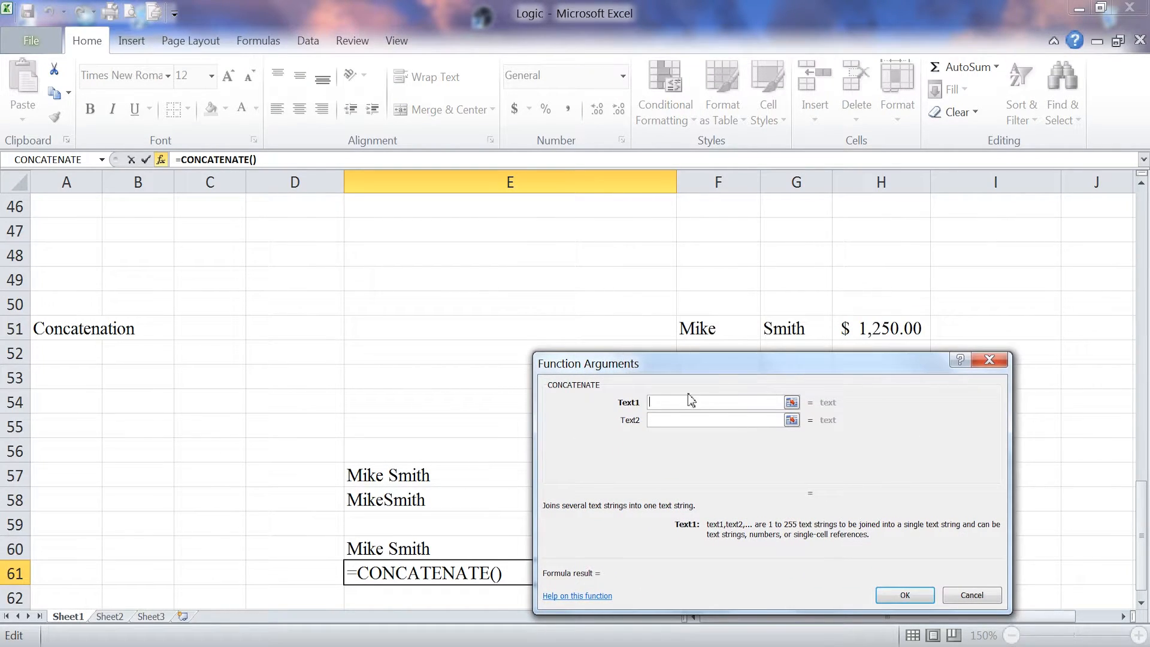
click(711, 327)
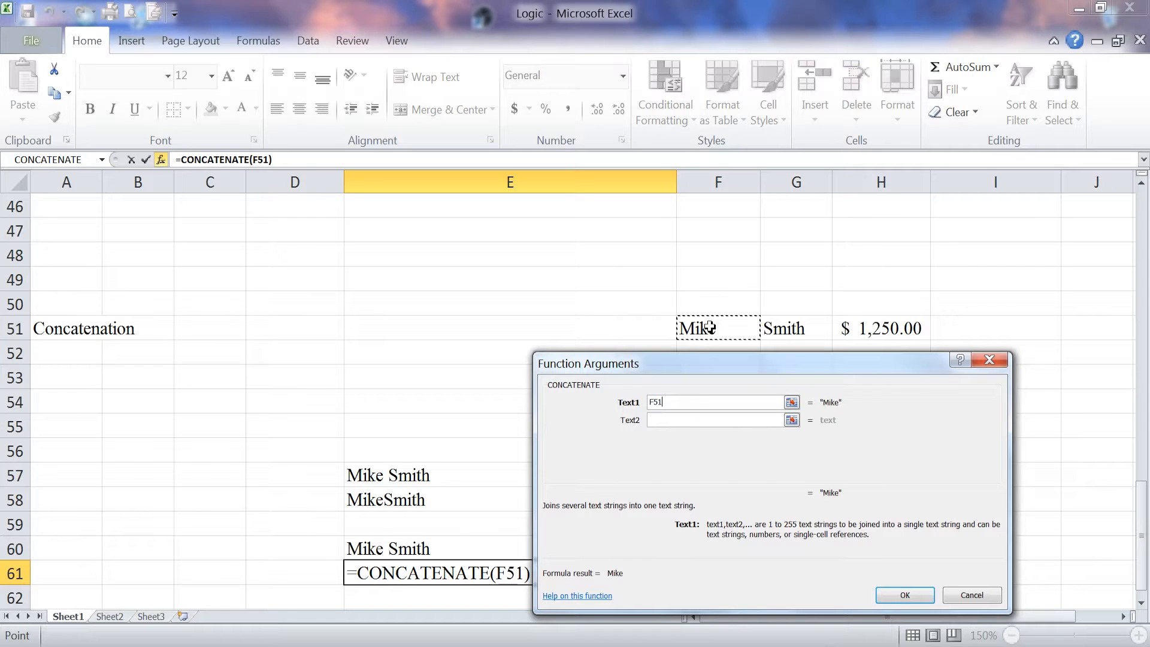
click(668, 420)
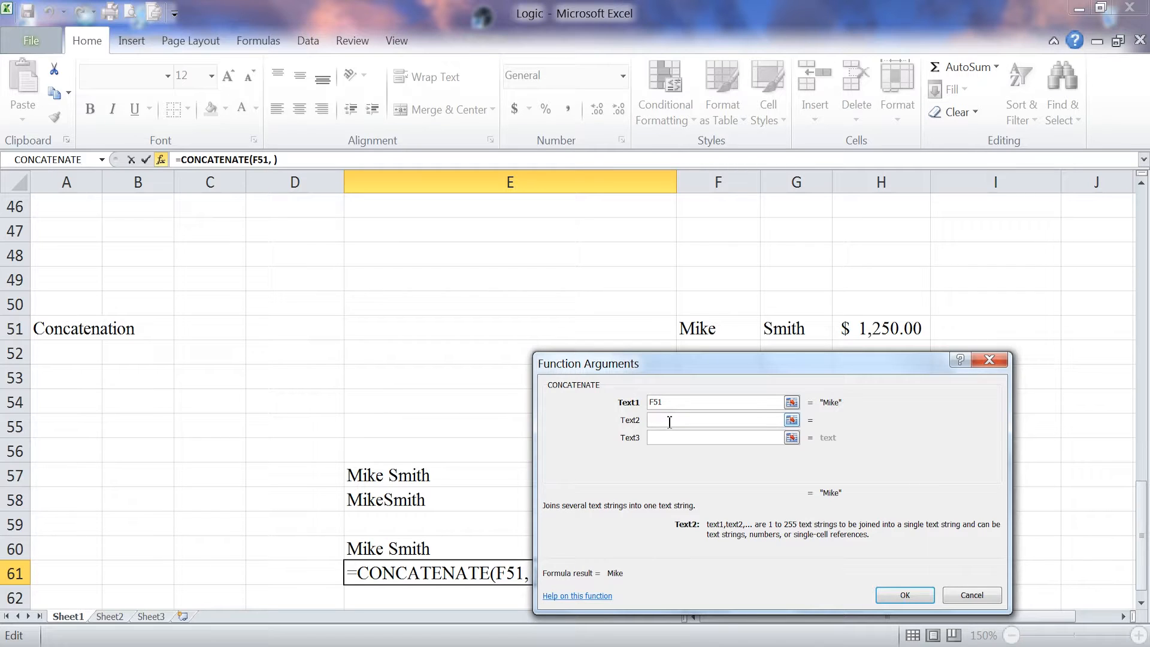
click(663, 440)
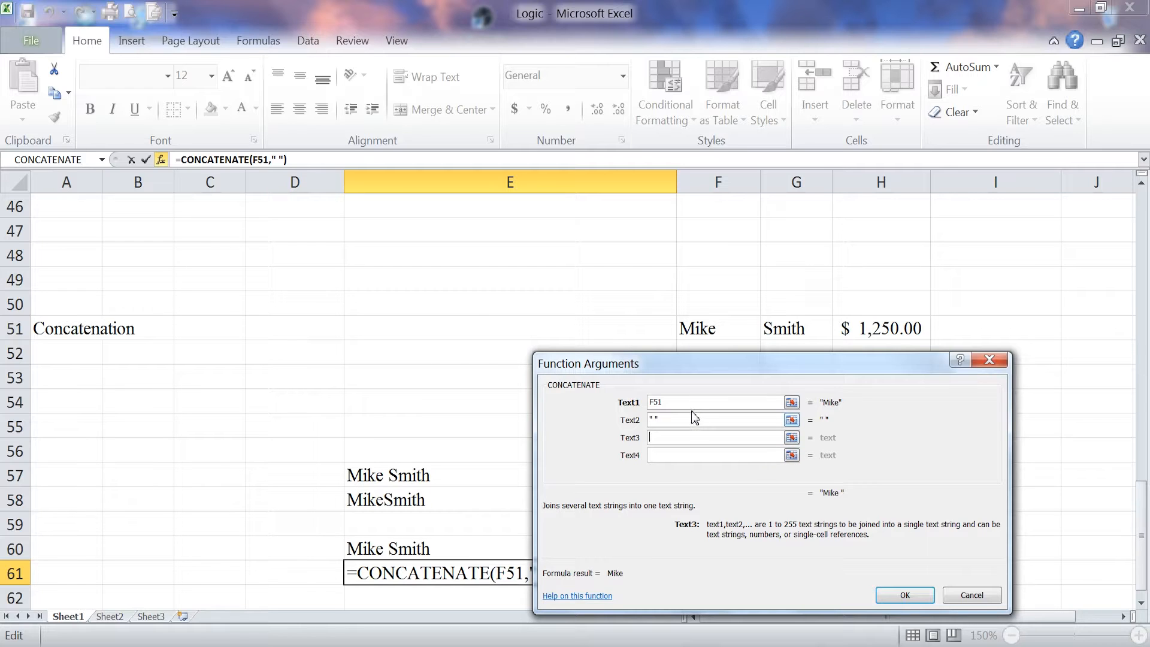
click(771, 329)
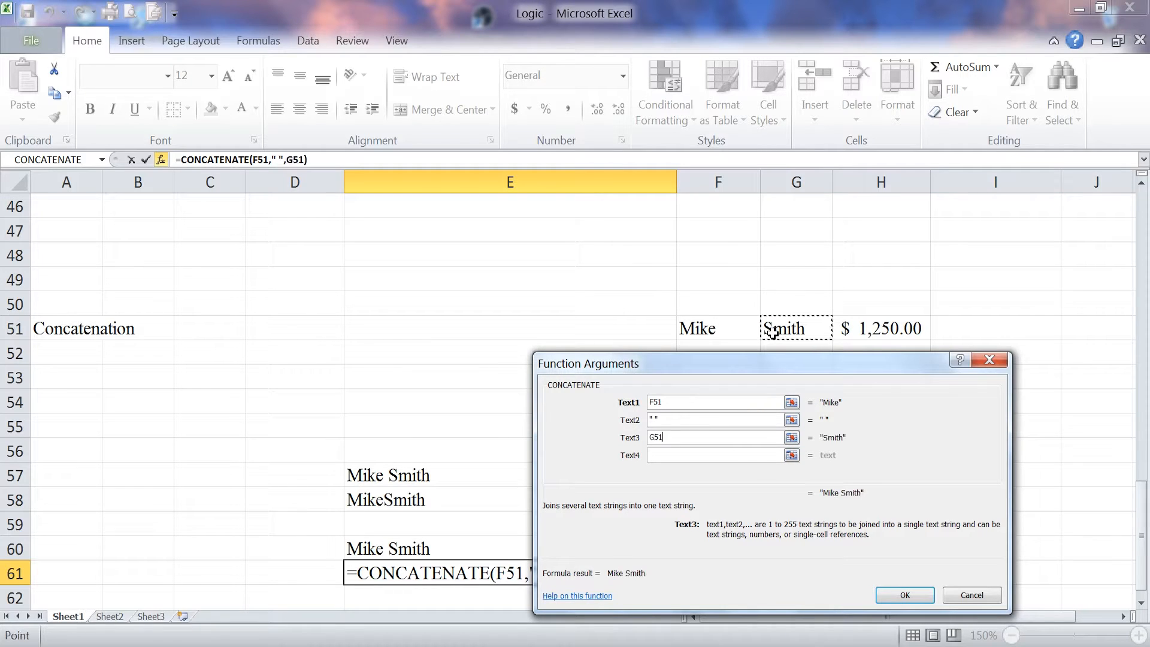
click(904, 595)
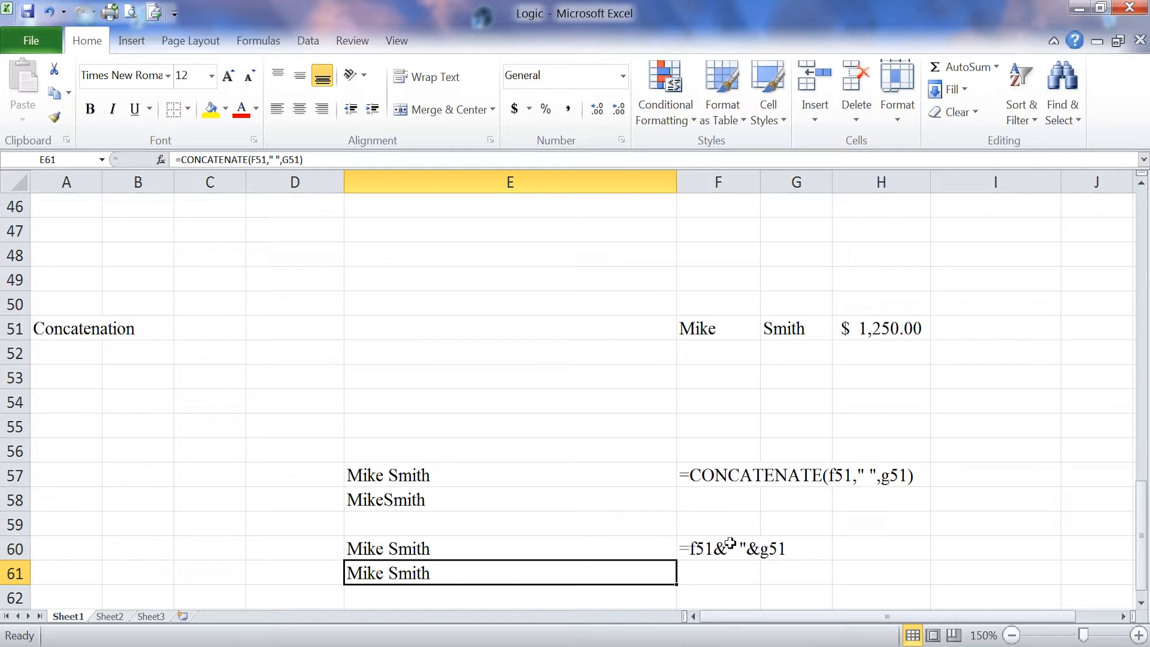
Step: Inspect E63's formula =CONCATENATE(F51," ",G51,"Total Sales for the Month ","$",H51)
click(548, 407)
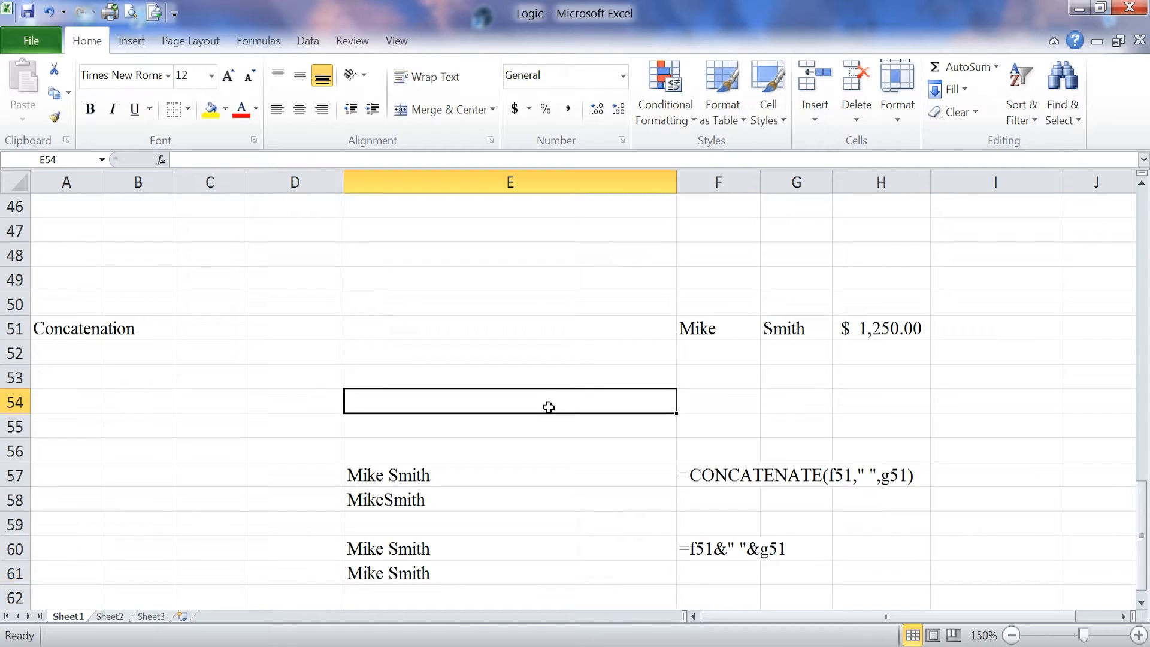
scroll(549, 409, down, 3)
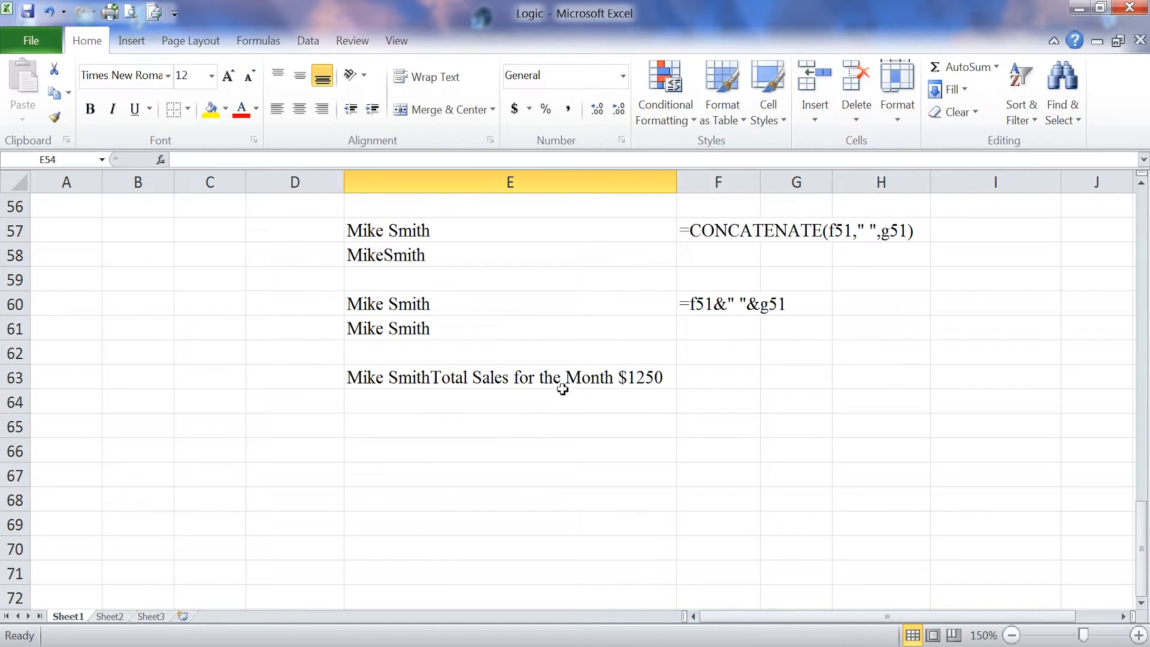
scroll(569, 384, up, 3)
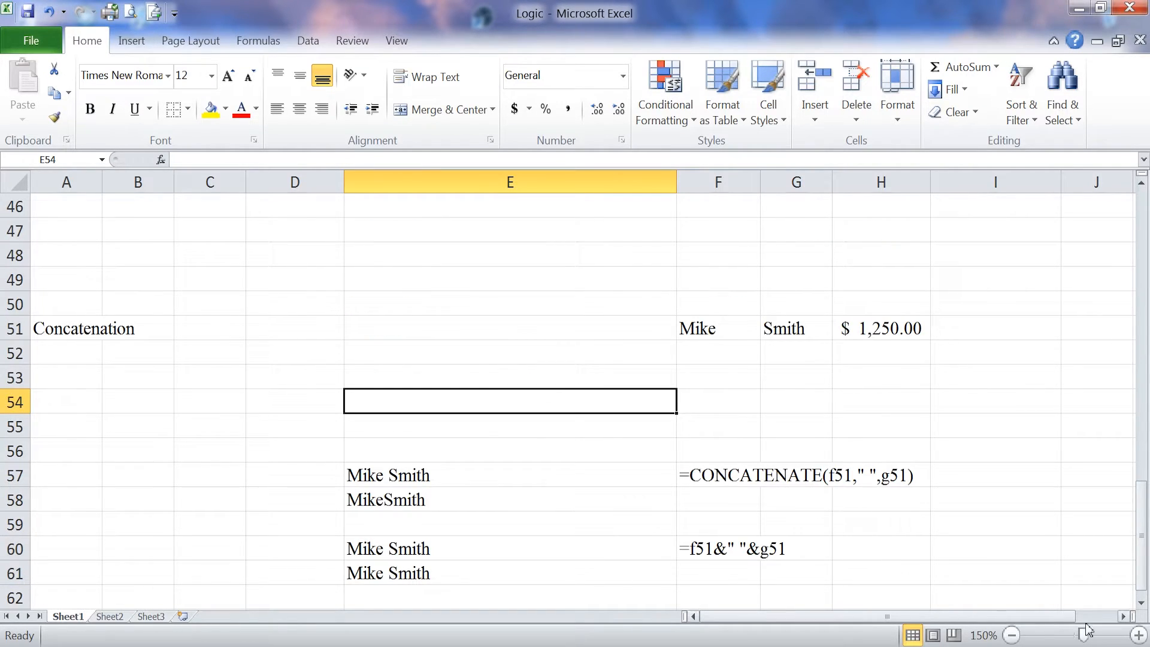
click(1142, 602)
click(1141, 602)
click(1142, 602)
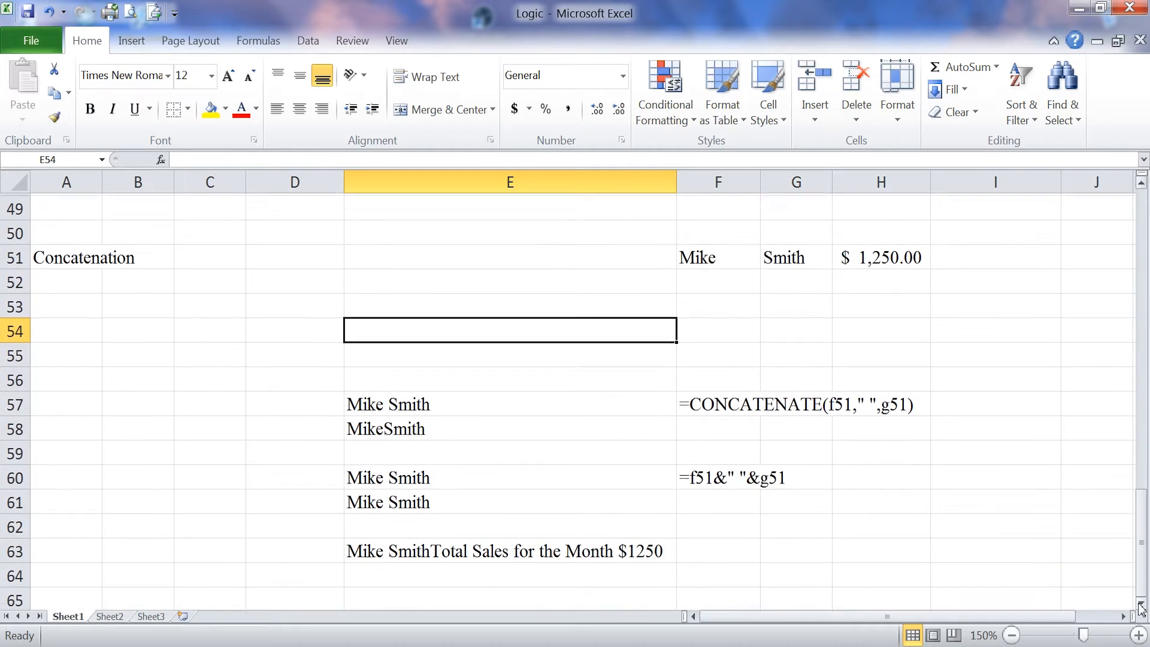
click(388, 548)
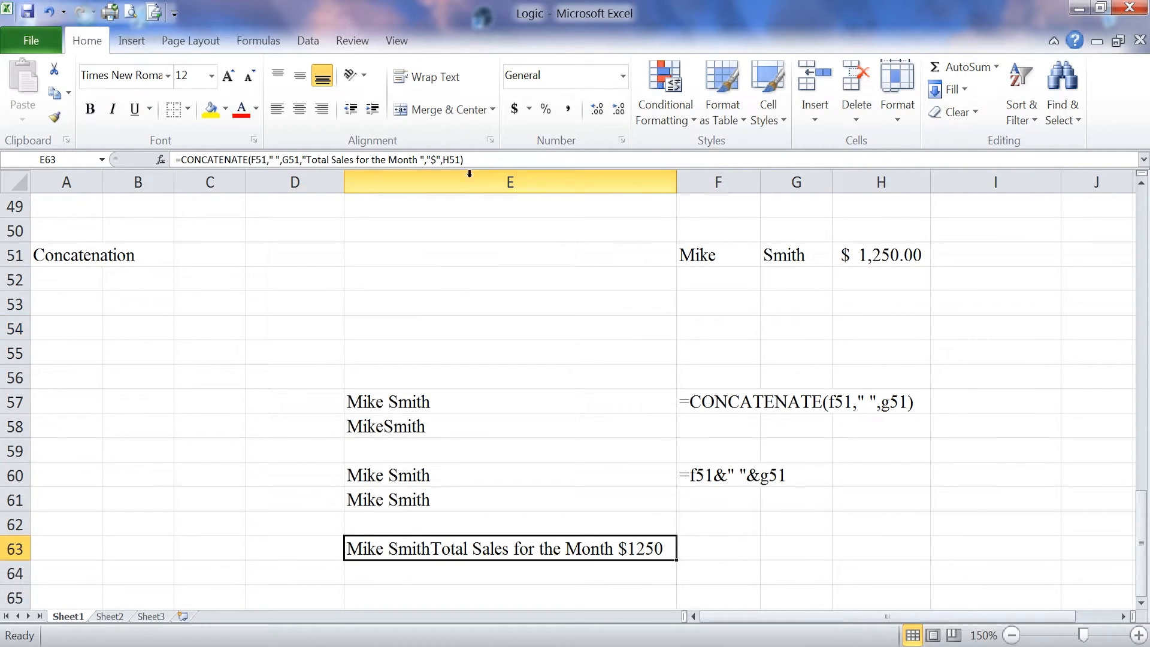
click(476, 158)
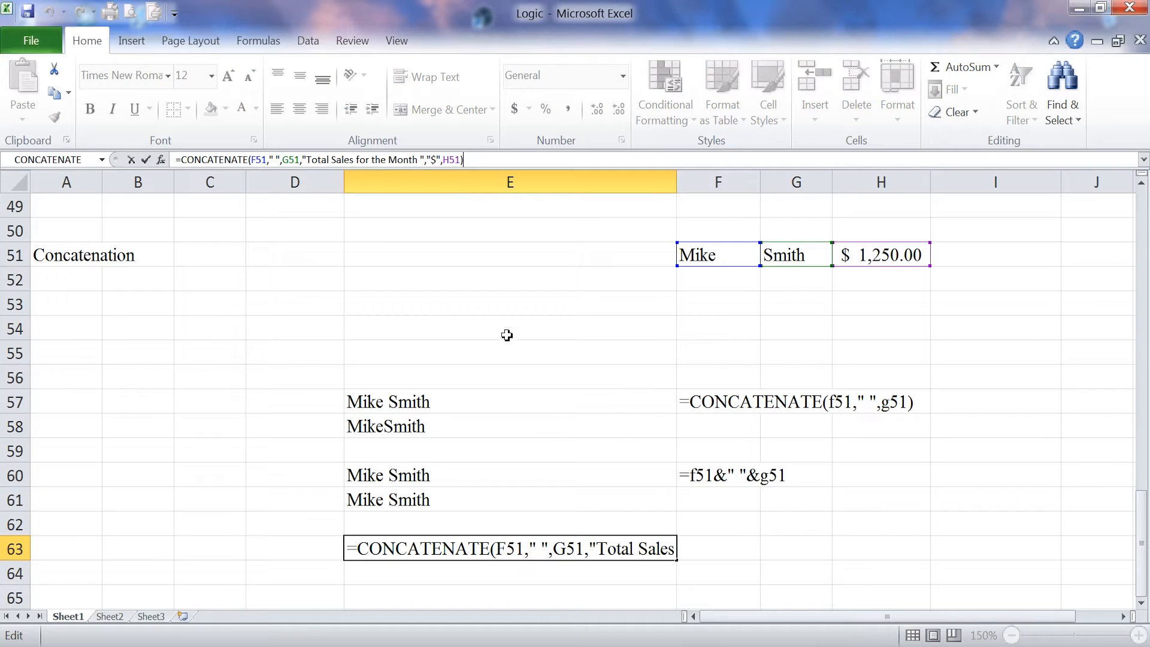
click(543, 448)
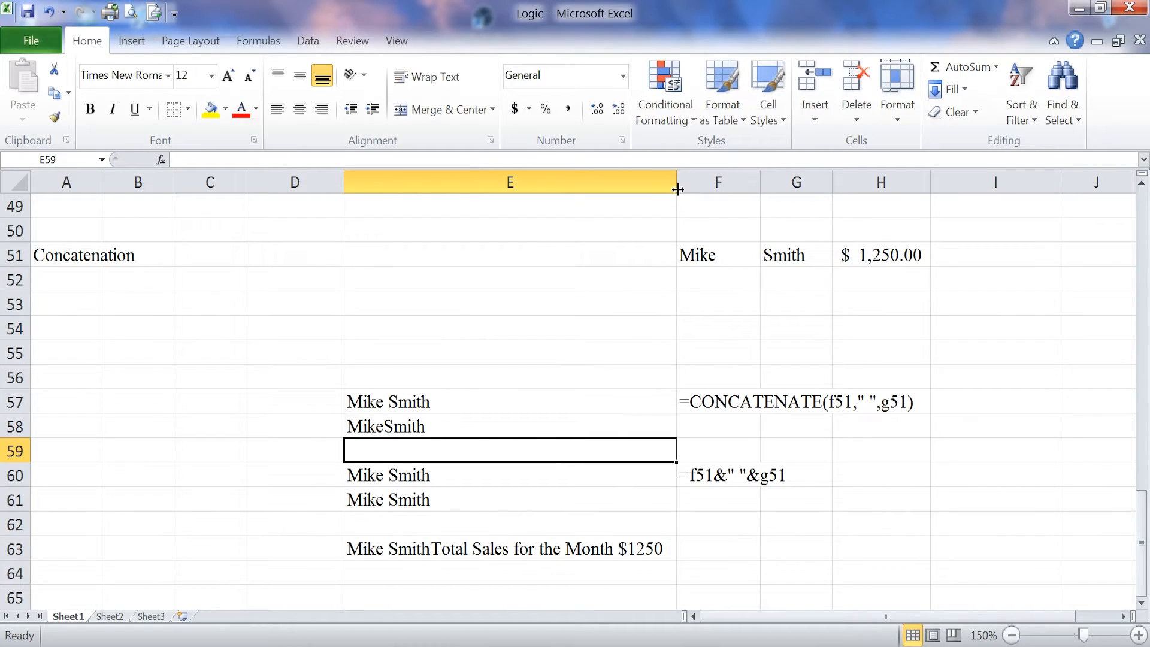
Step: Widen column E in two stages until 'Mike SmithTotal Sales for the Month $1250' fits
drag(678, 189, 794, 200)
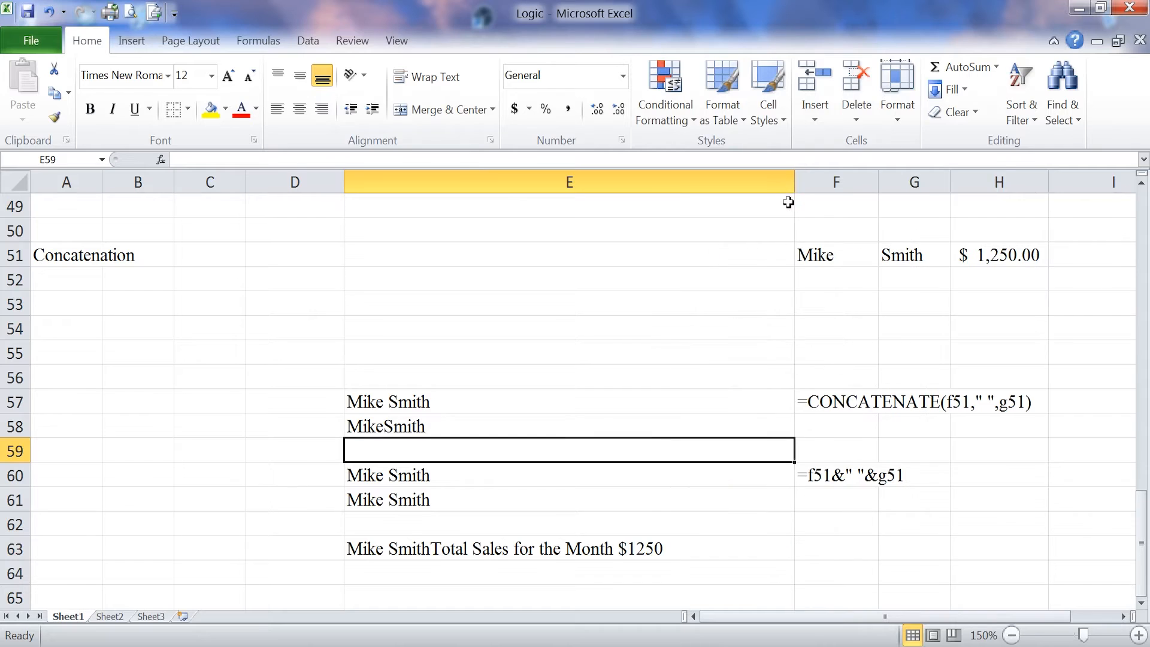
click(459, 554)
click(480, 156)
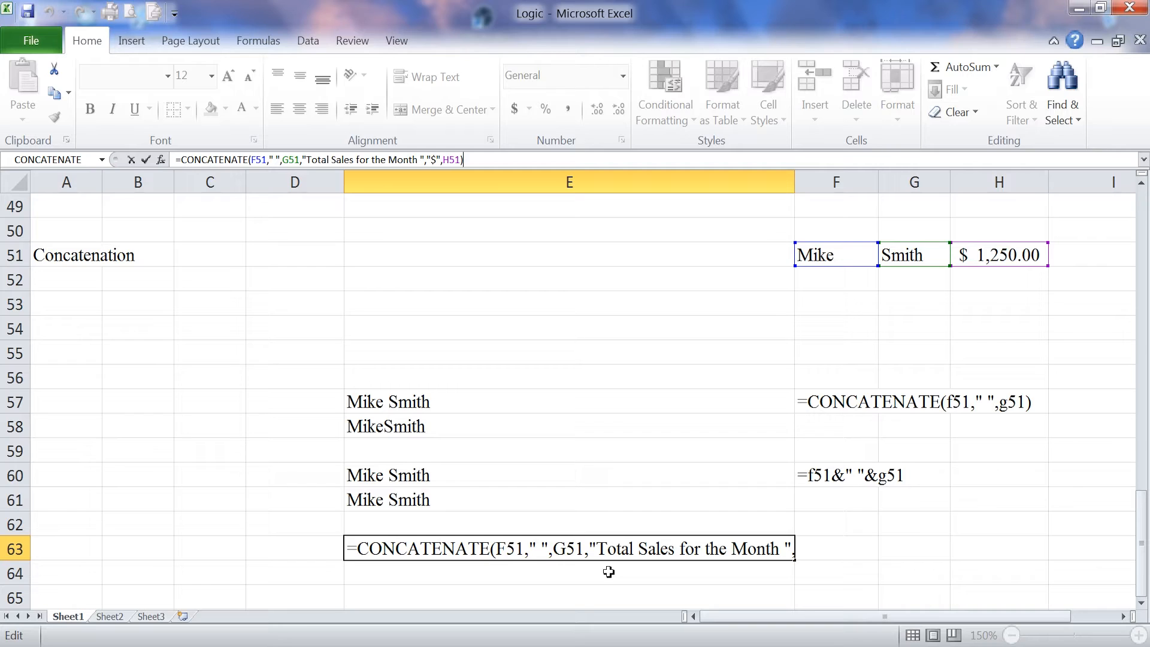
key(Return)
drag(795, 185, 864, 184)
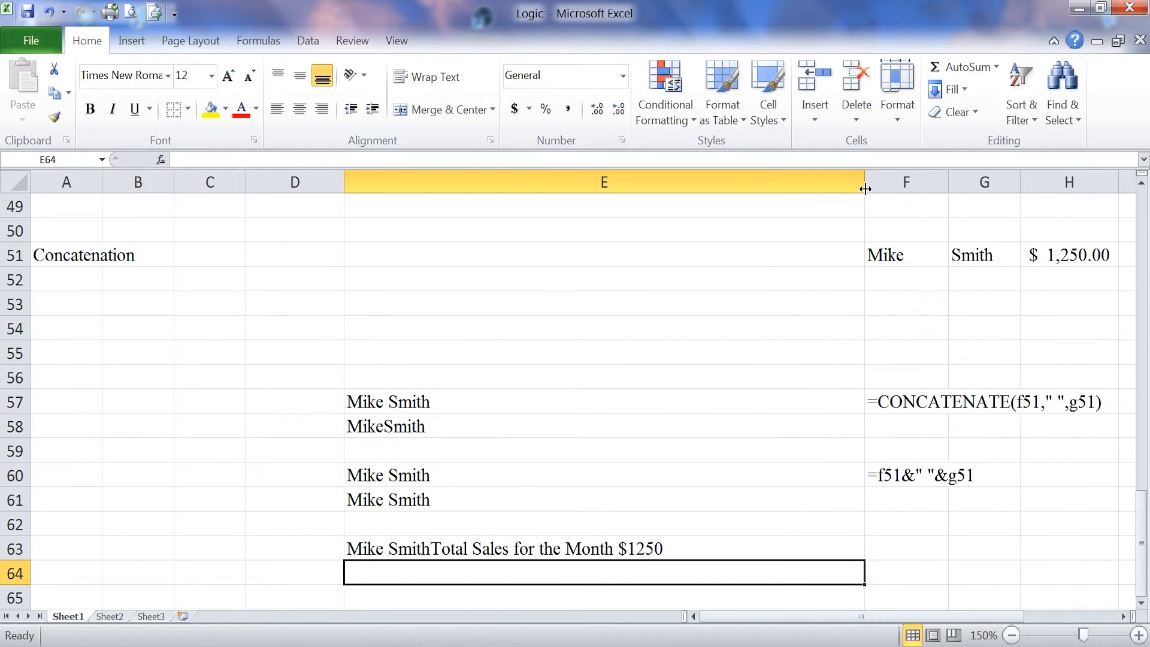
click(658, 548)
click(511, 160)
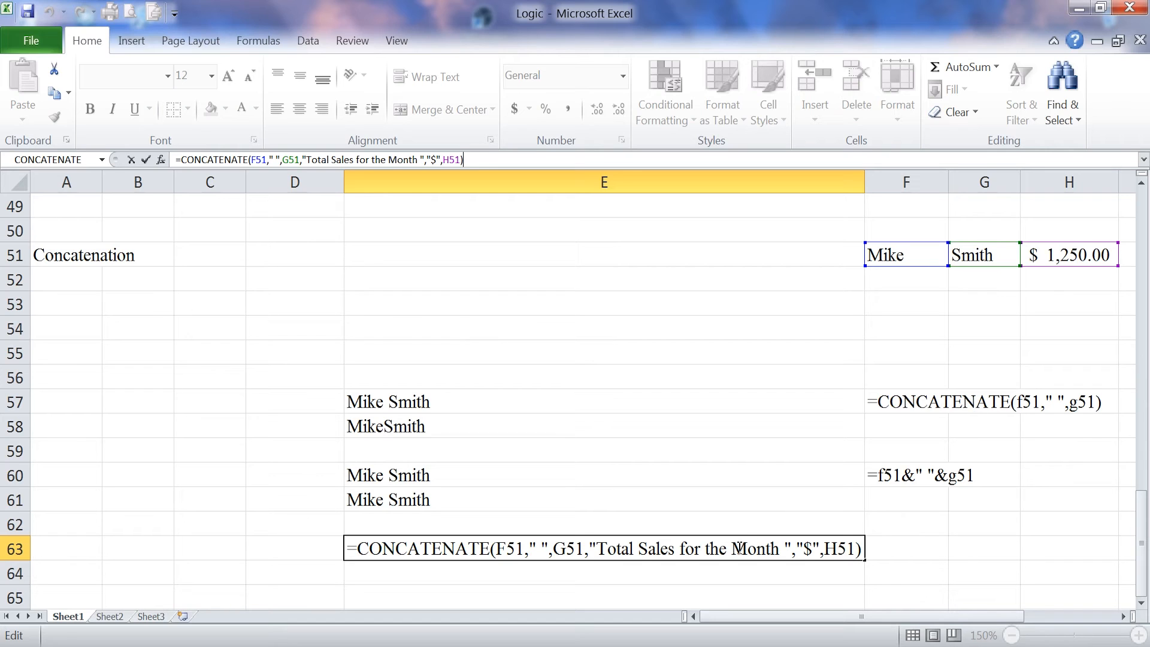
click(735, 572)
click(666, 549)
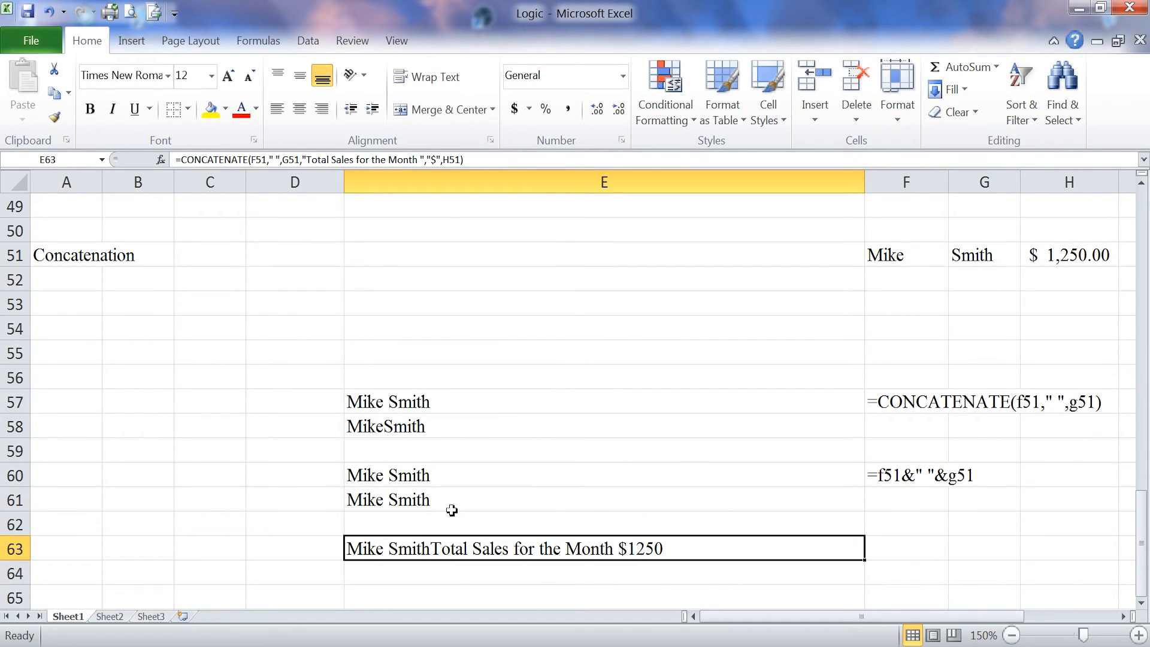